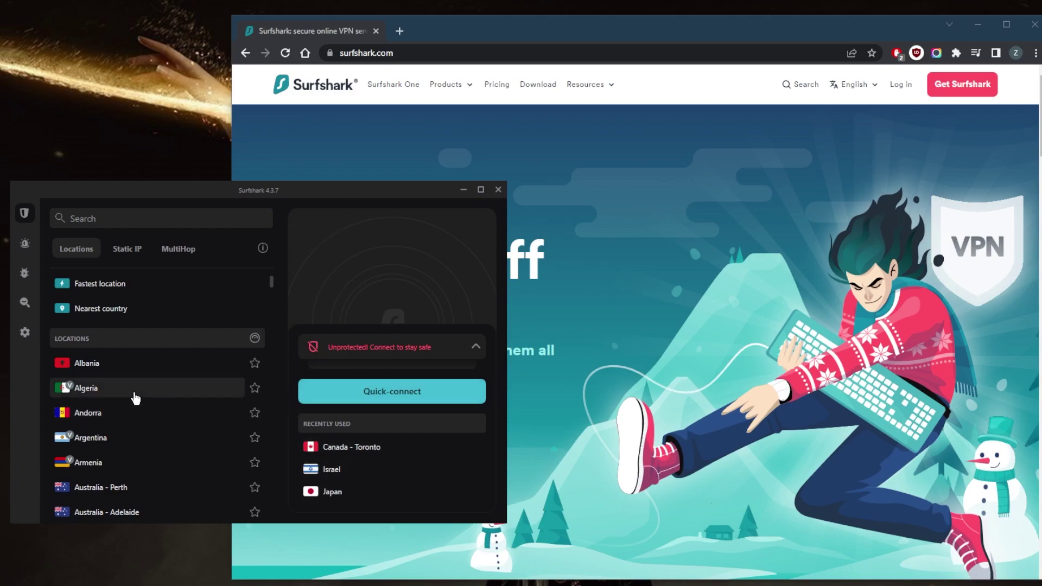
Open Surfshark's VPN settings page from Settings.
scroll(157, 427, down, 3)
scroll(157, 427, up, 4)
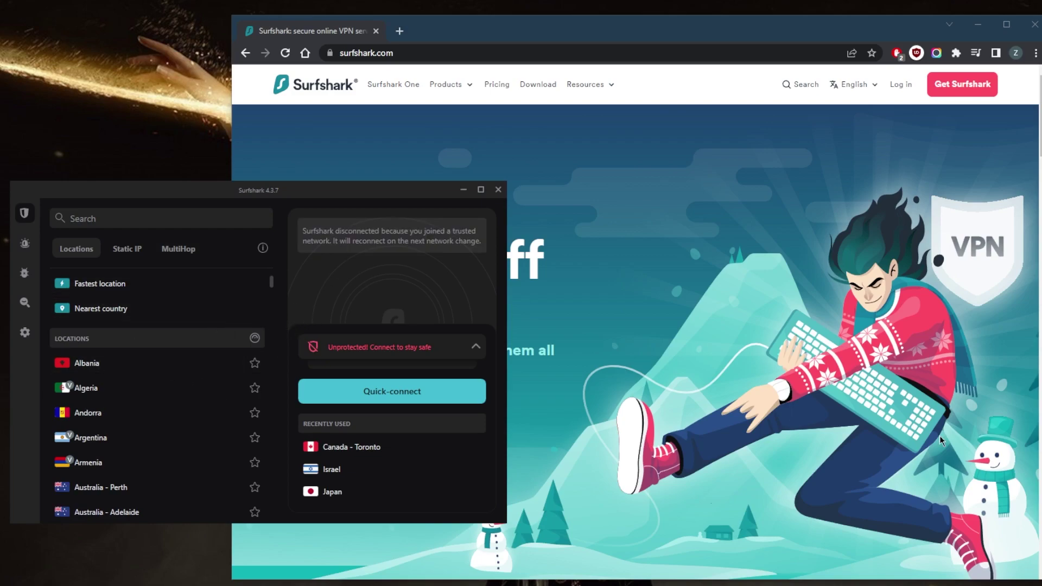
click(298, 290)
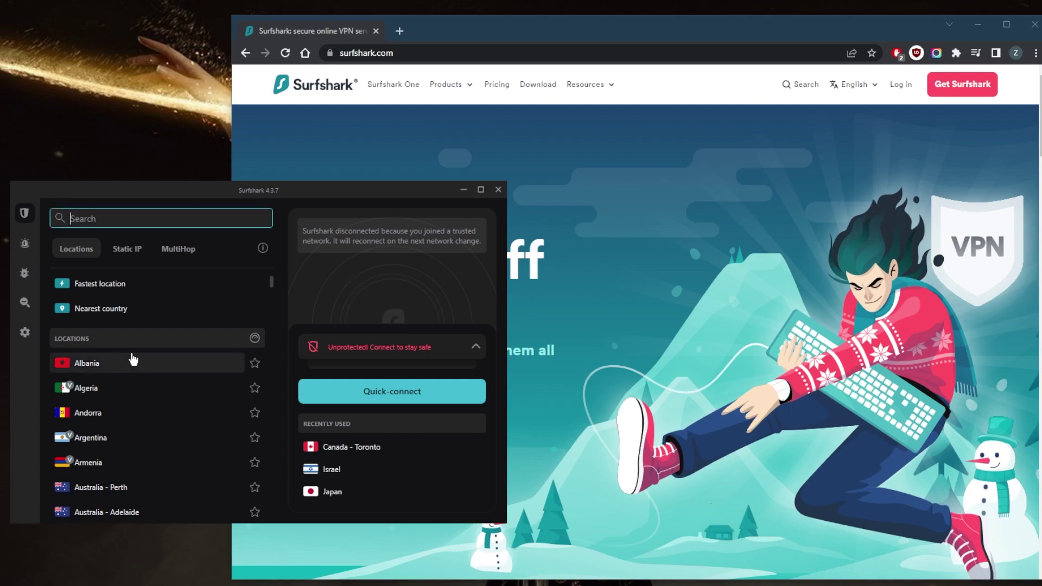
click(30, 336)
click(151, 239)
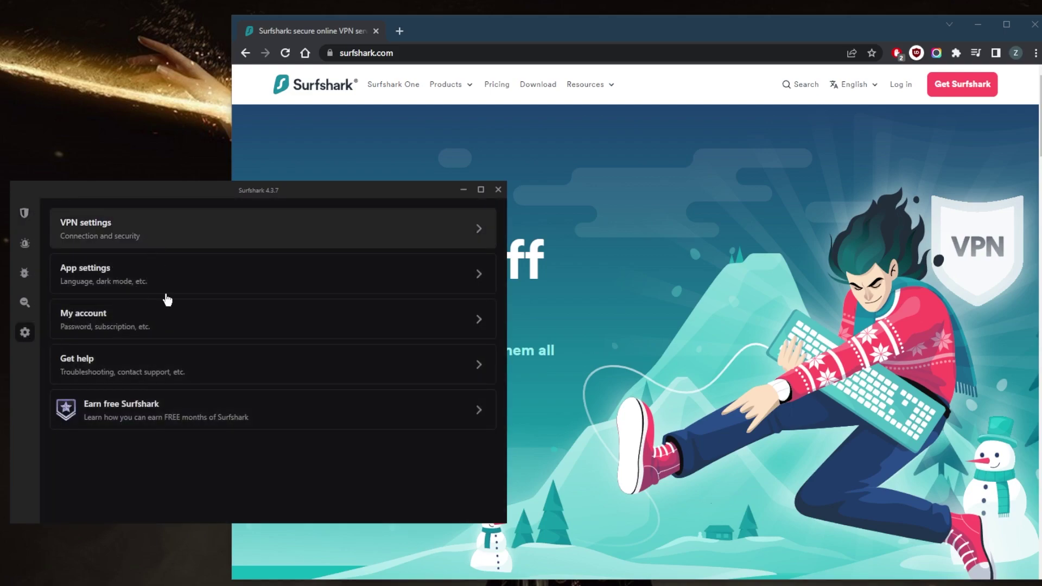
Review the Bypasser split-routing options, then return to the VPN settings list.
scroll(193, 357, down, 4)
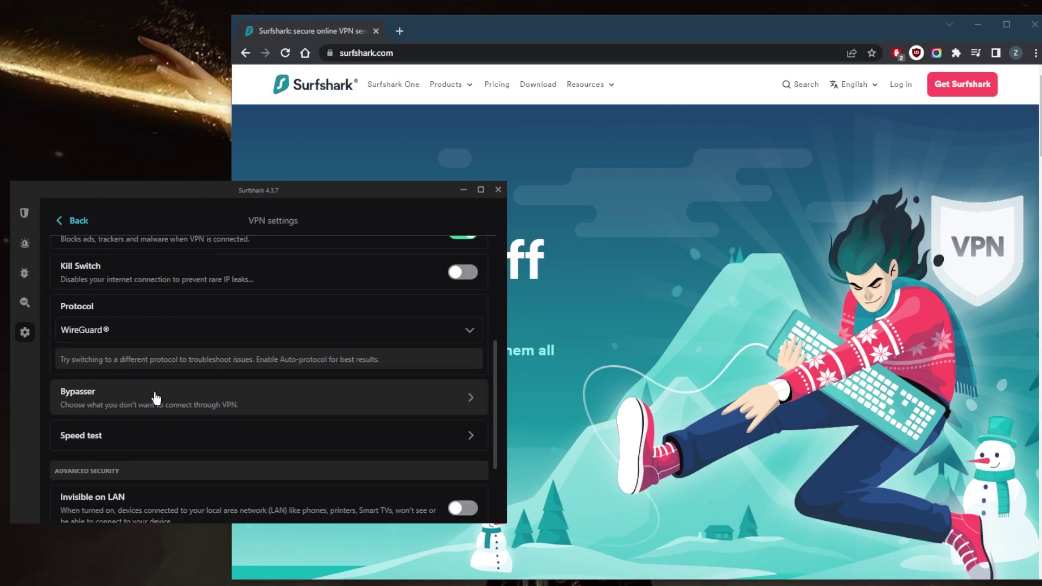
scroll(147, 410, down, 1)
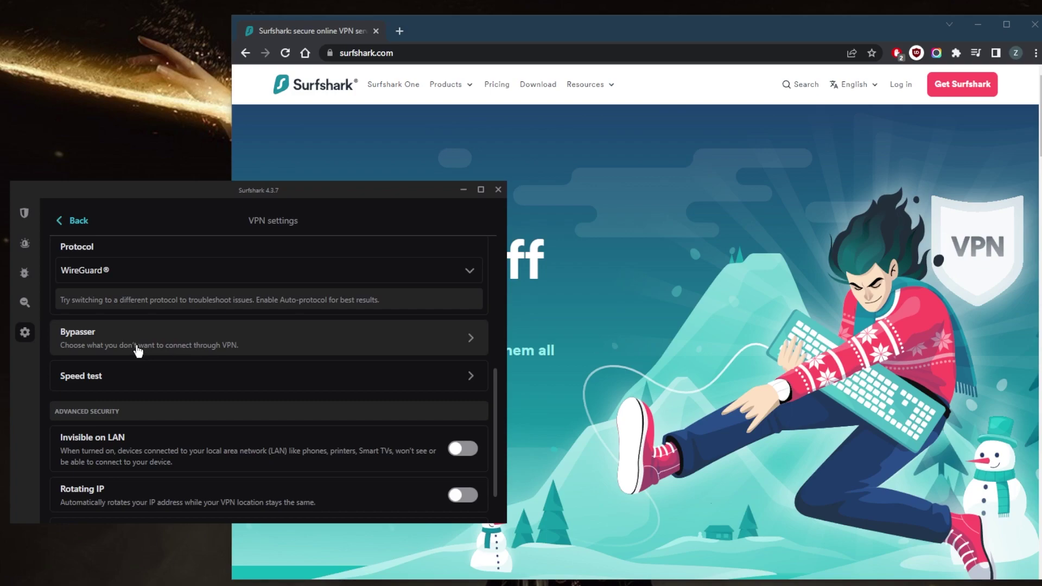
click(161, 331)
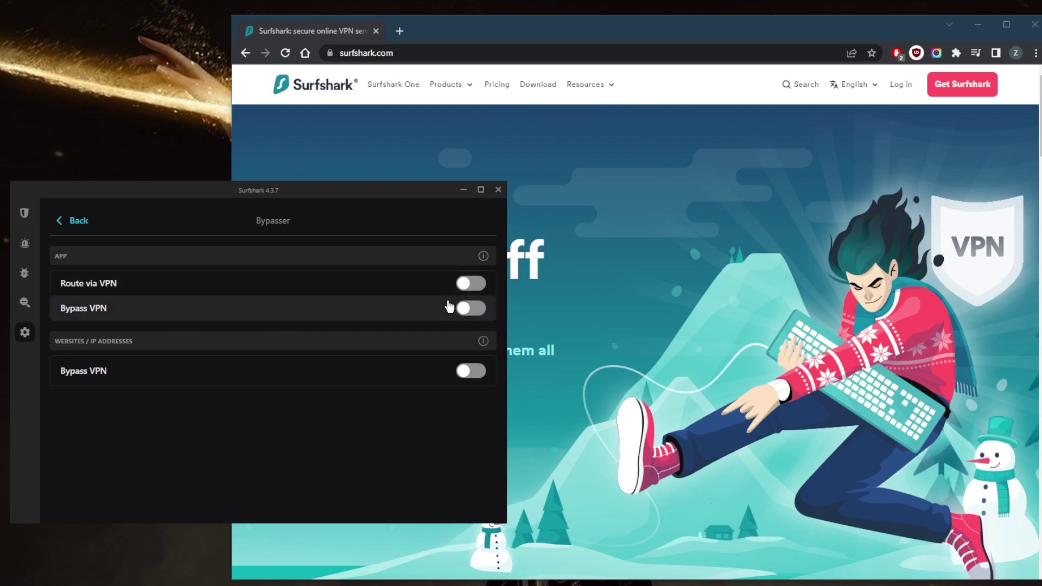
click(79, 228)
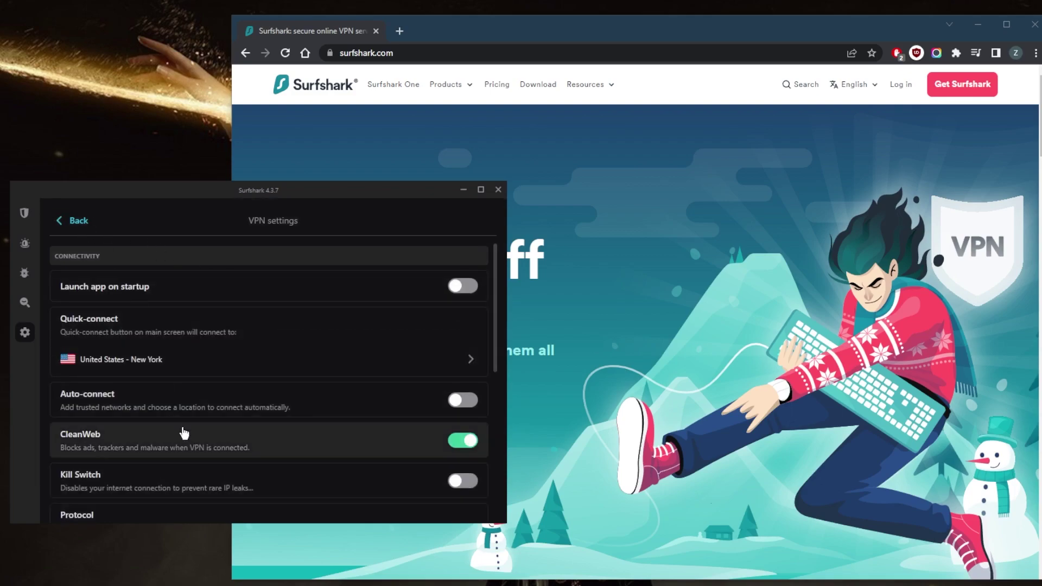
Switch the VPN protocol from WireGuard to OpenVPN (UDP).
scroll(192, 440, down, 1)
scroll(184, 423, down, 2)
scroll(182, 387, up, 1)
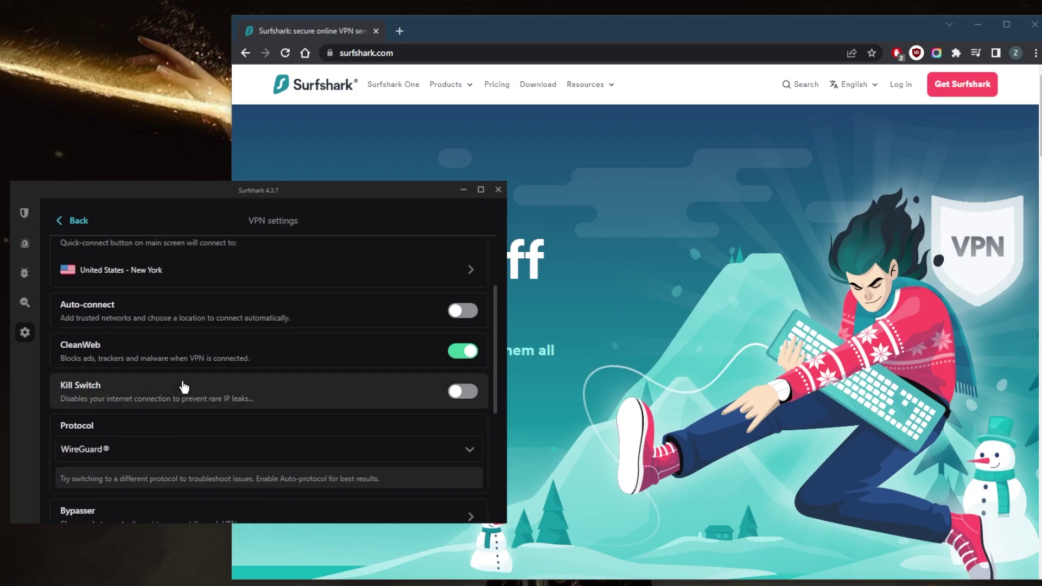
scroll(173, 444, down, 3)
scroll(174, 444, up, 1)
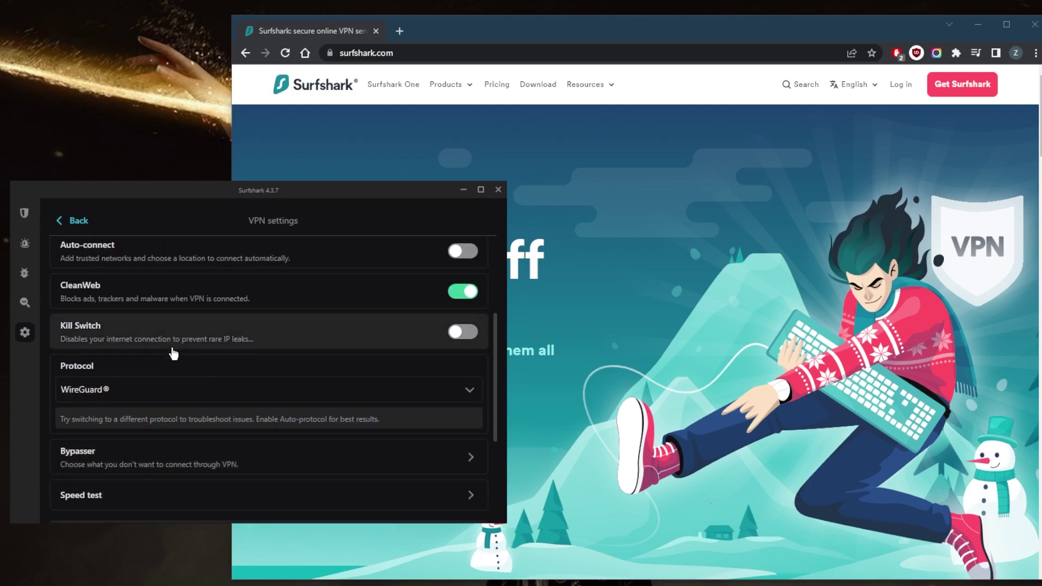
click(200, 399)
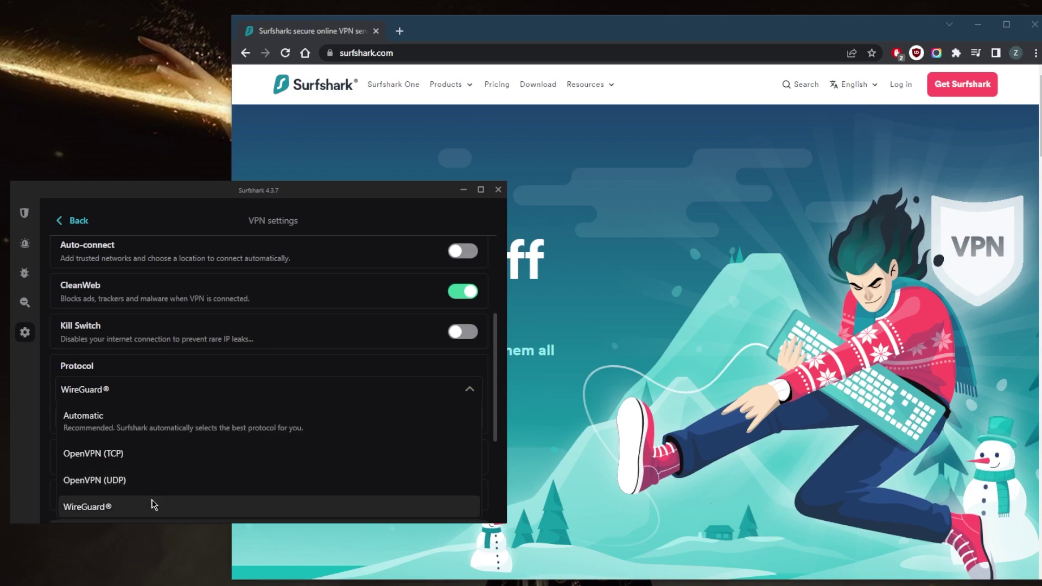
click(155, 401)
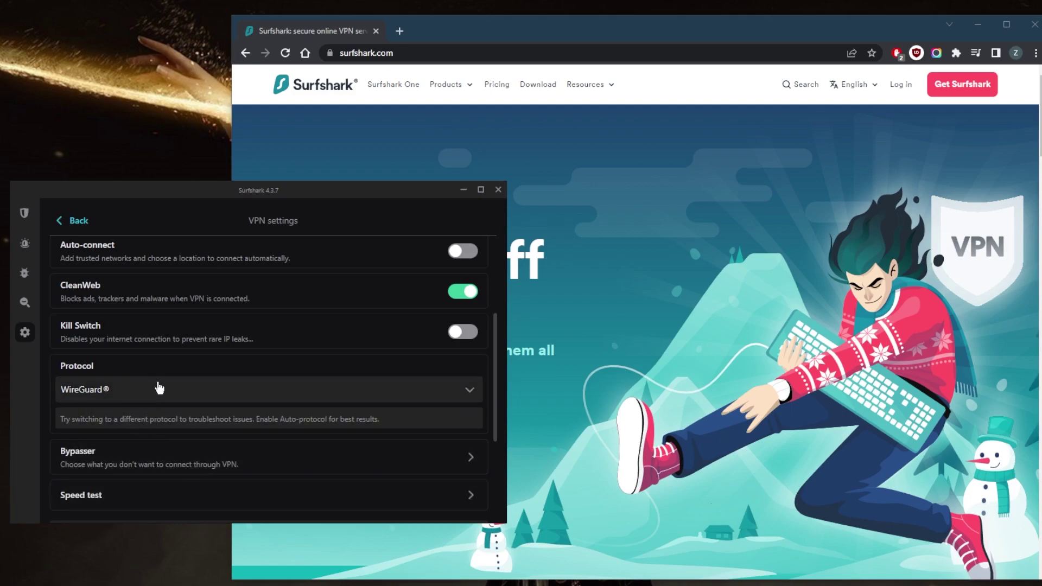
click(165, 401)
click(163, 400)
Bring up the Quick-connect location picker.
scroll(166, 434, down, 3)
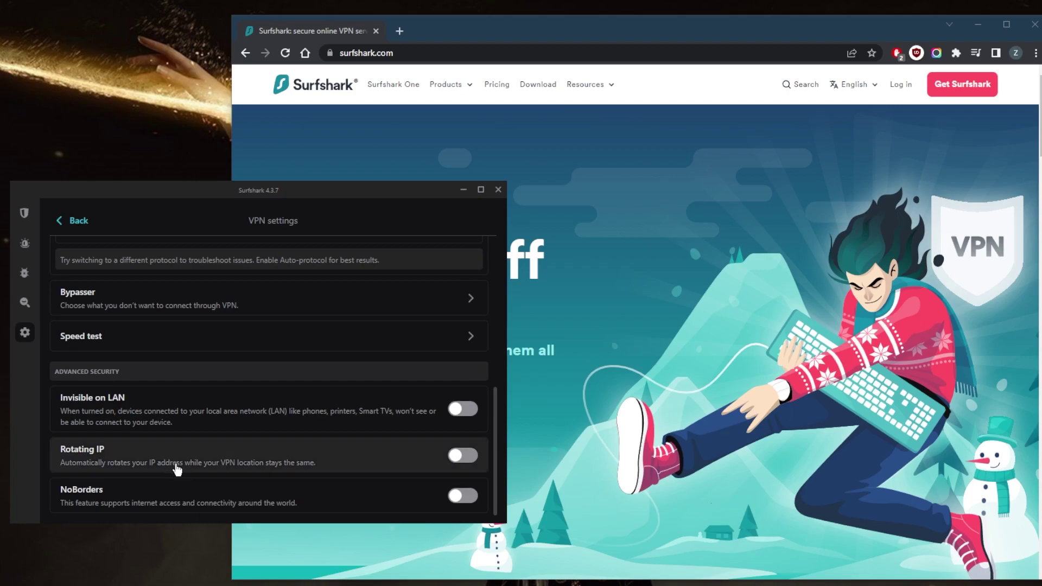
scroll(150, 498, up, 5)
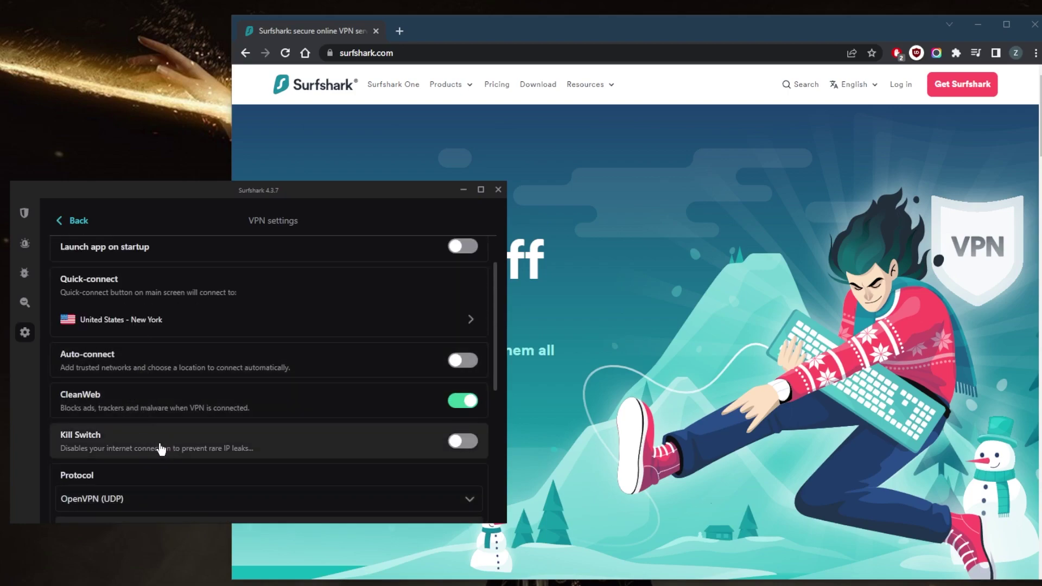
scroll(161, 446, down, 1)
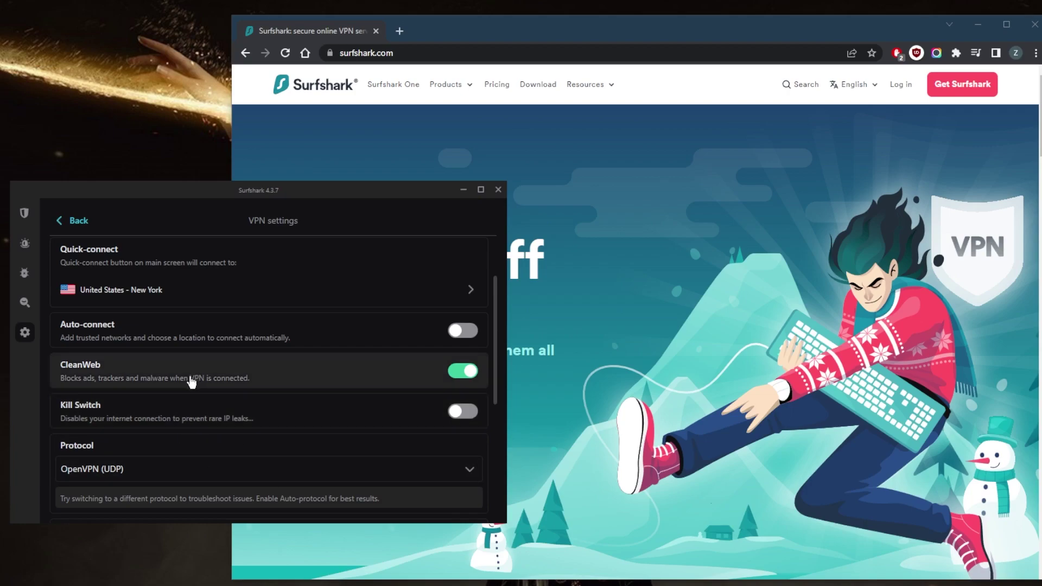
scroll(193, 383, up, 1)
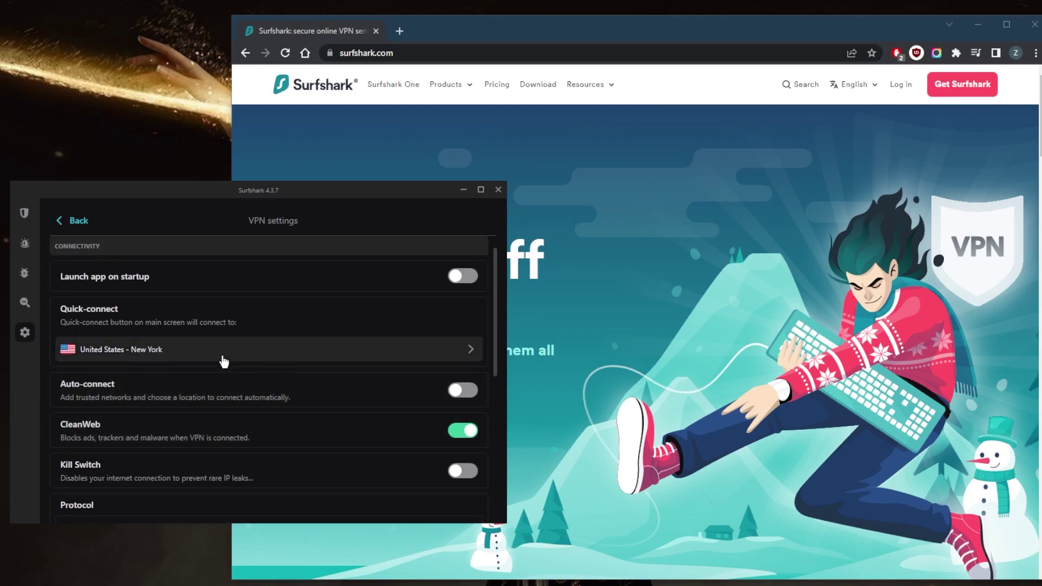
click(253, 307)
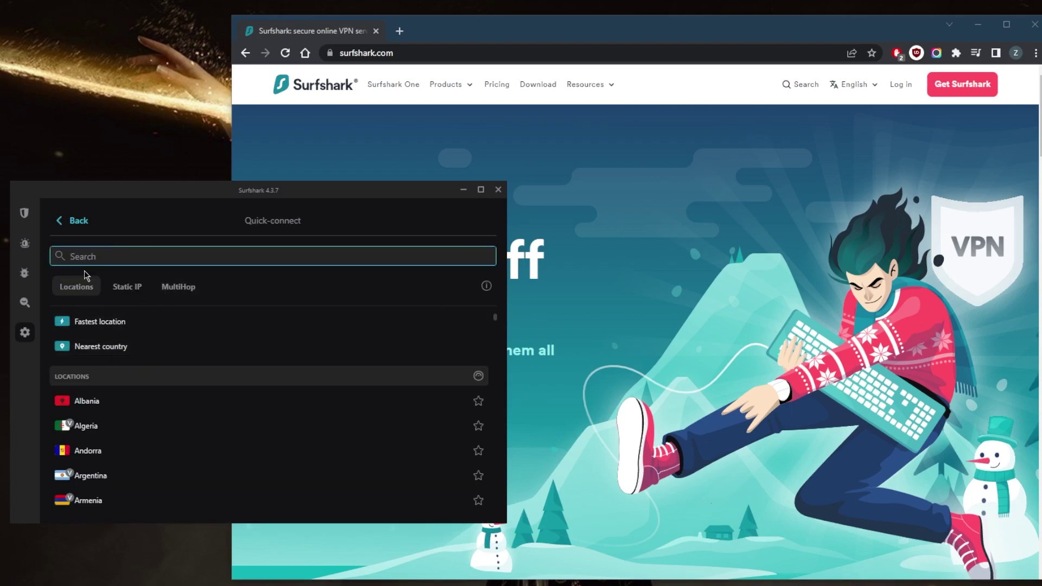
Leave the settings and return to the main Locations view.
click(77, 223)
click(70, 220)
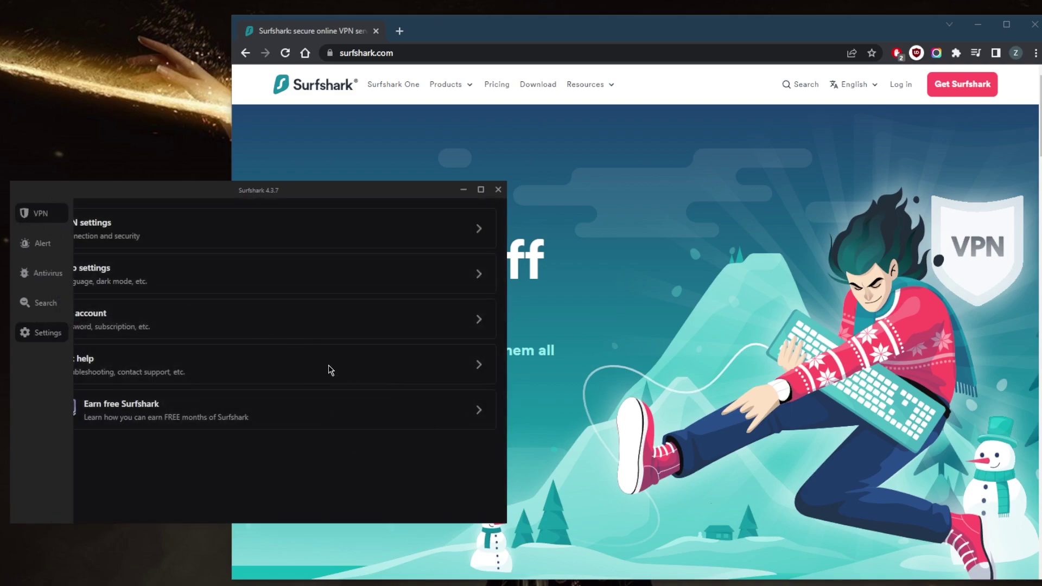
key(Escape)
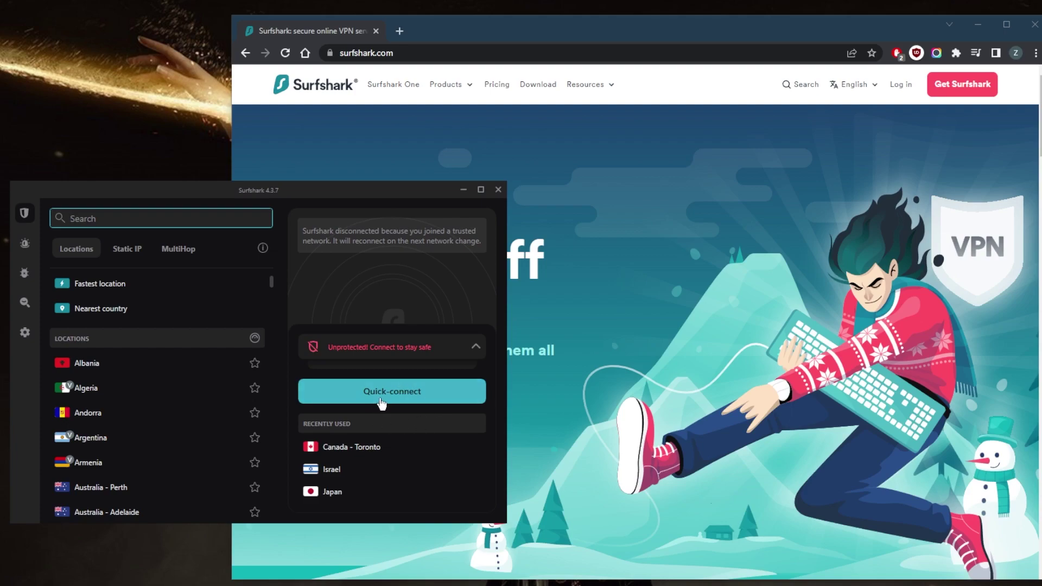
Start a quick connection to New York while scrolling through the Locations list.
click(412, 401)
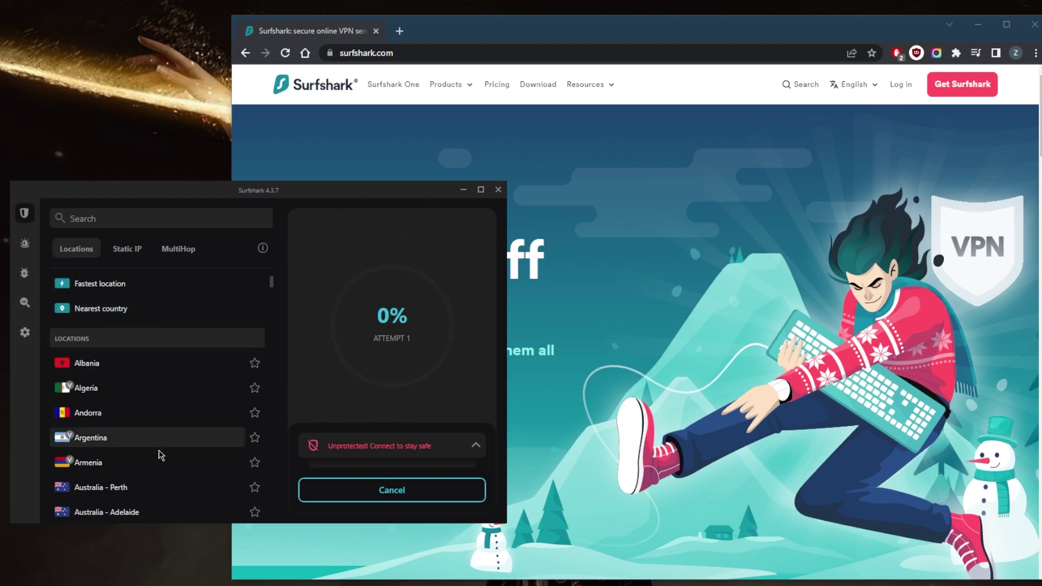
scroll(155, 428, down, 2)
scroll(158, 434, up, 2)
scroll(158, 435, down, 10)
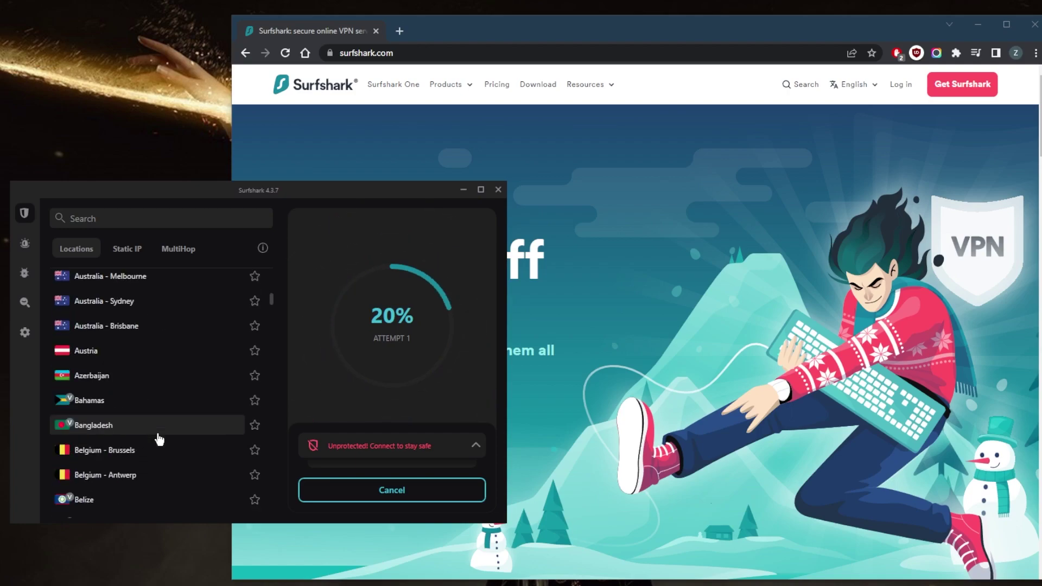
scroll(158, 437, up, 10)
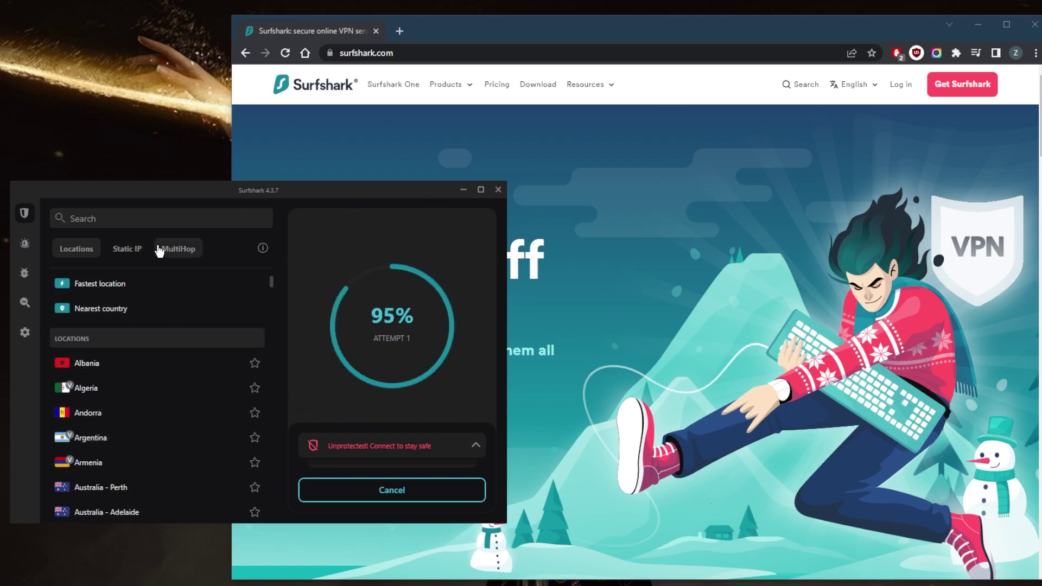
Browse the MultiHop and Static IP server lists, then disconnect from United States – New York.
click(180, 251)
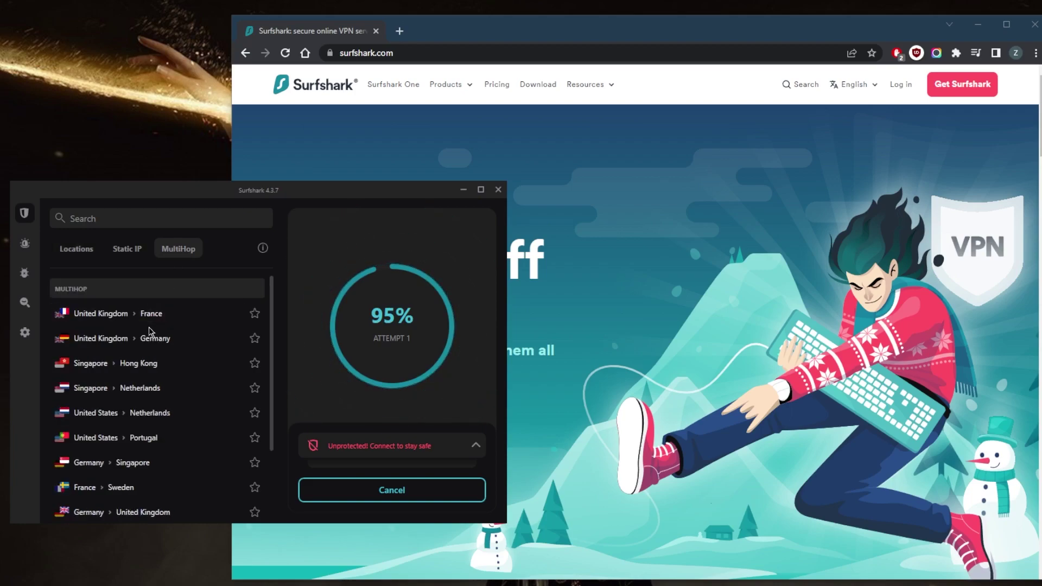
click(129, 253)
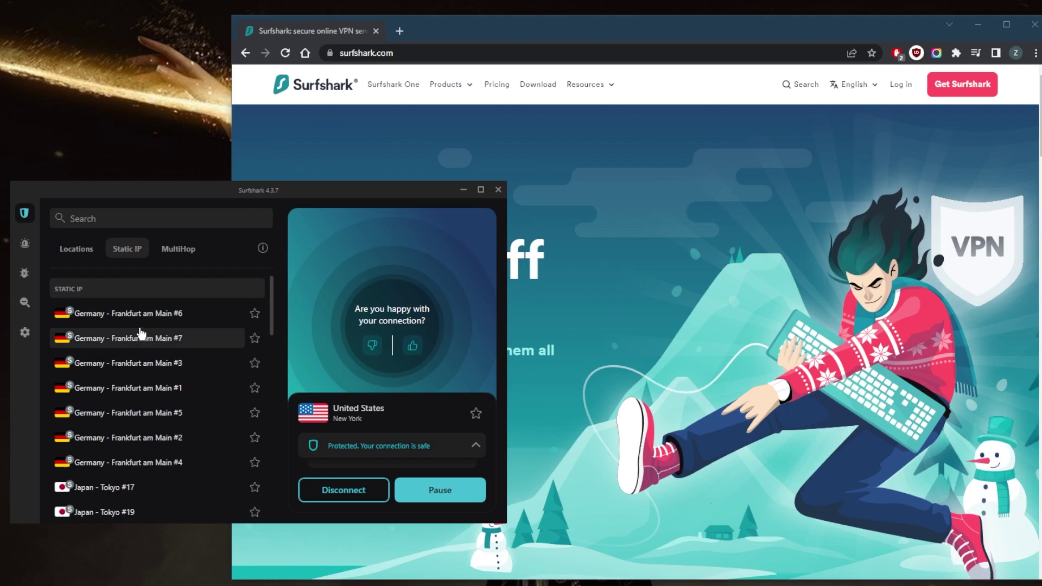
click(78, 249)
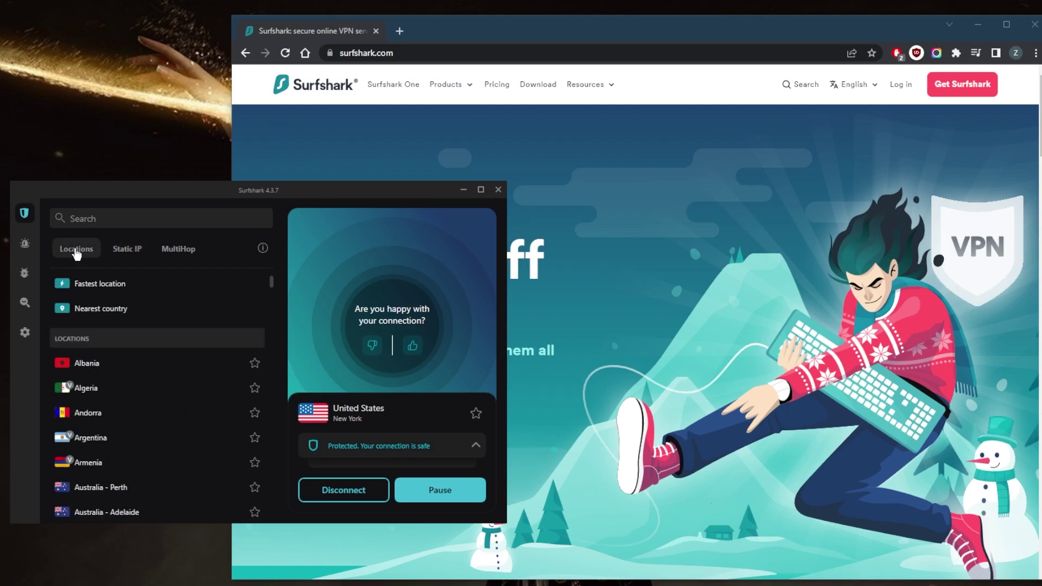
scroll(145, 400, down, 3)
scroll(145, 401, up, 3)
click(363, 494)
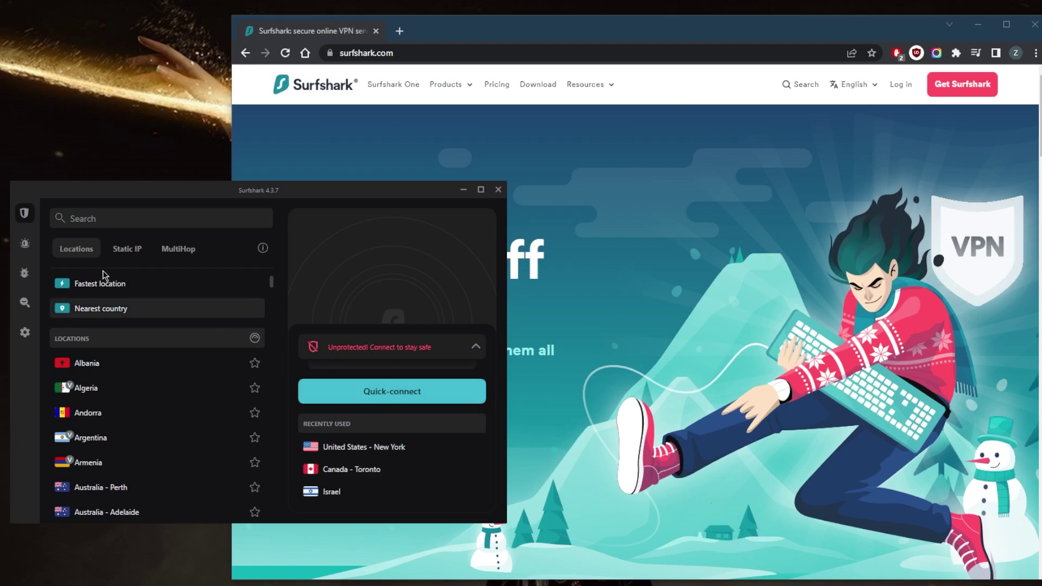
click(30, 337)
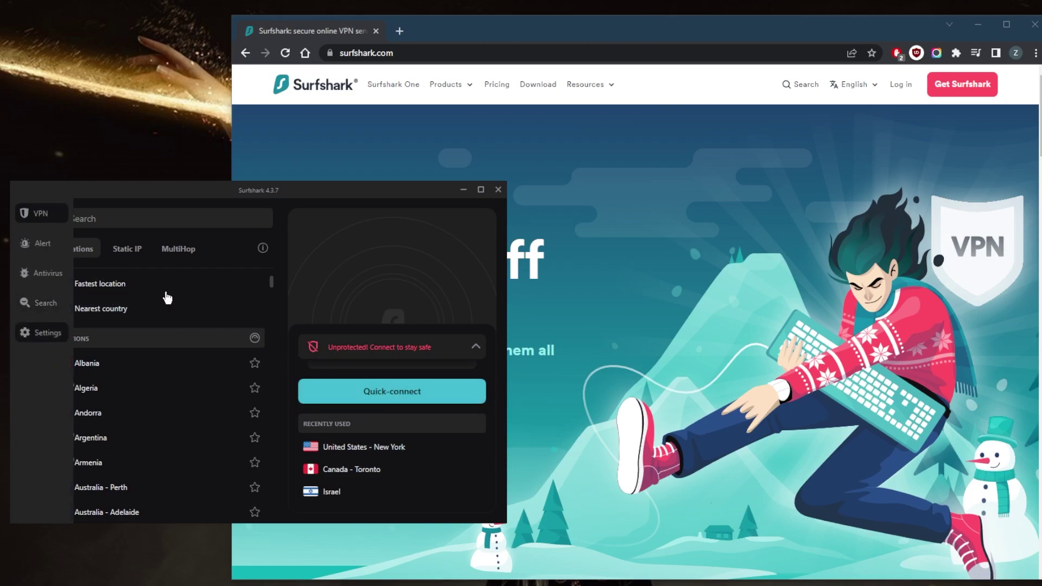
click(140, 233)
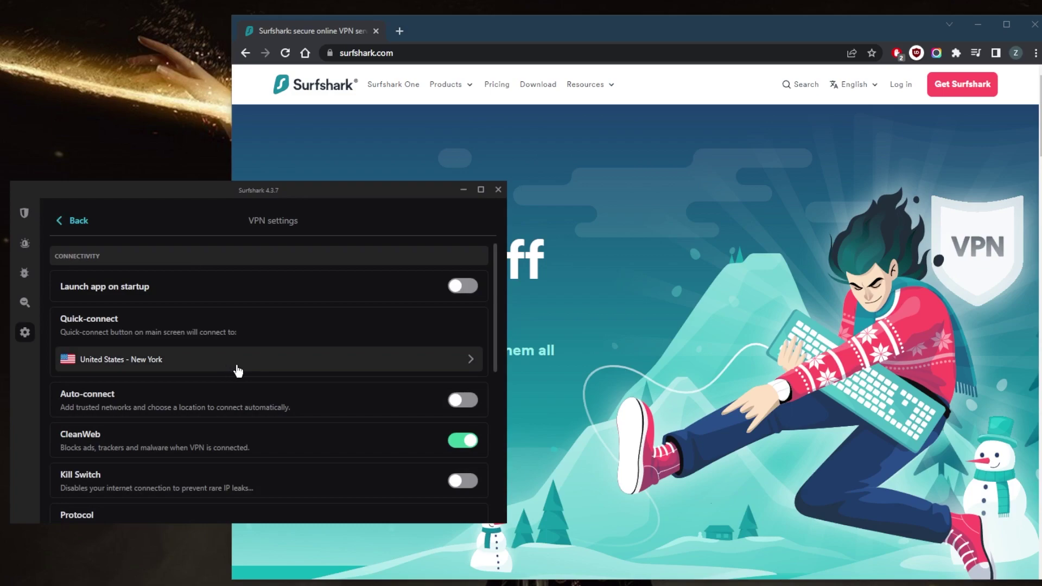
scroll(237, 369, down, 1)
scroll(239, 373, down, 2)
scroll(240, 372, up, 3)
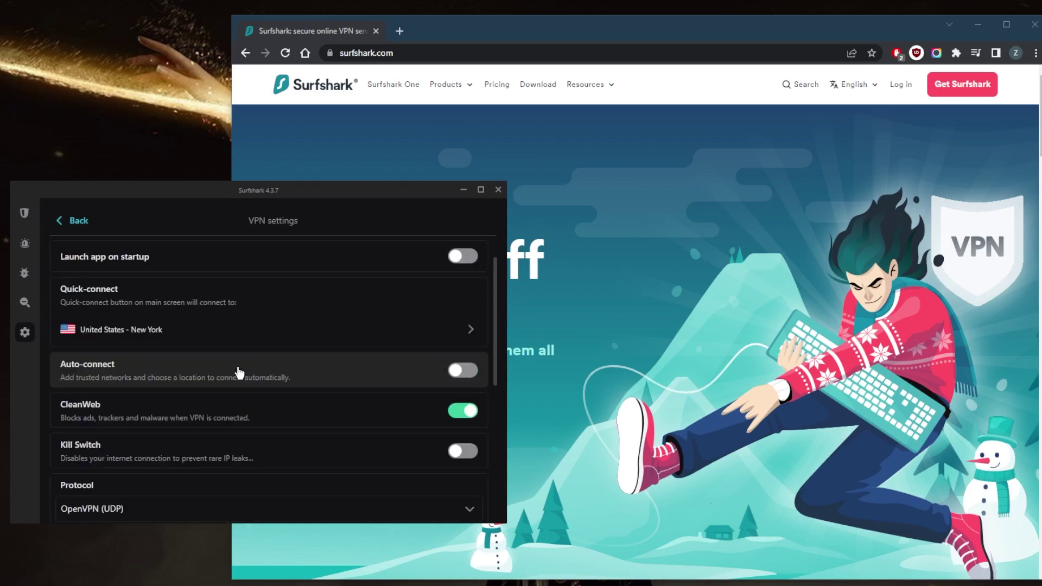
scroll(213, 392, down, 4)
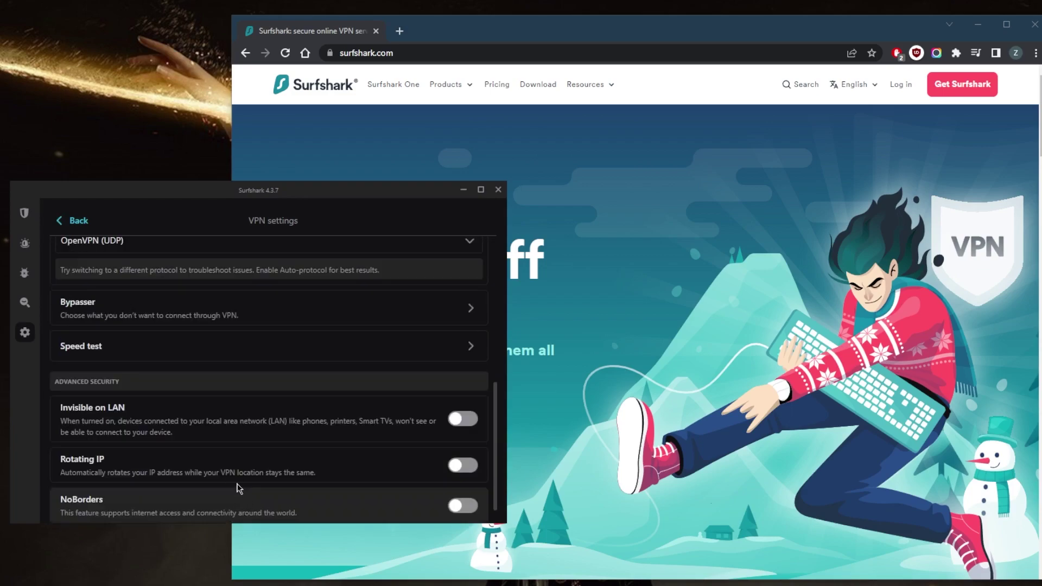
scroll(224, 449, up, 5)
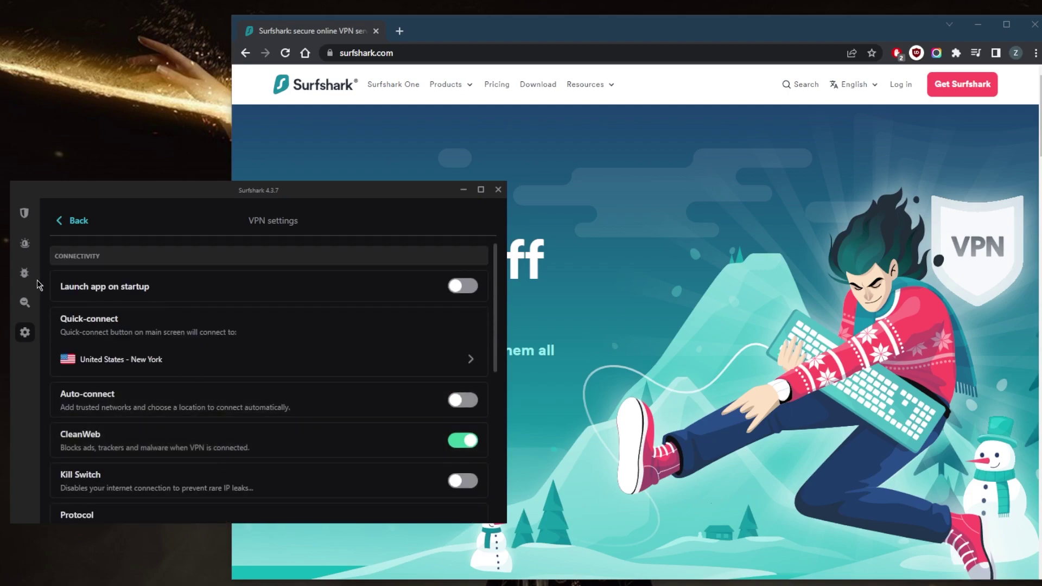
click(25, 217)
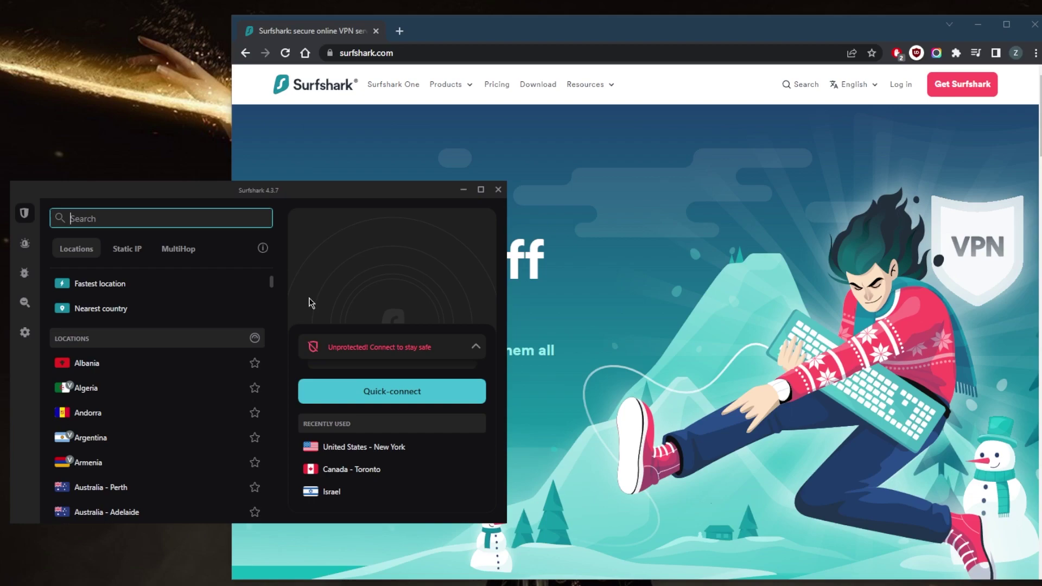
Scroll the Locations list down to the United Kingdom – London entry.
scroll(109, 415, down, 3)
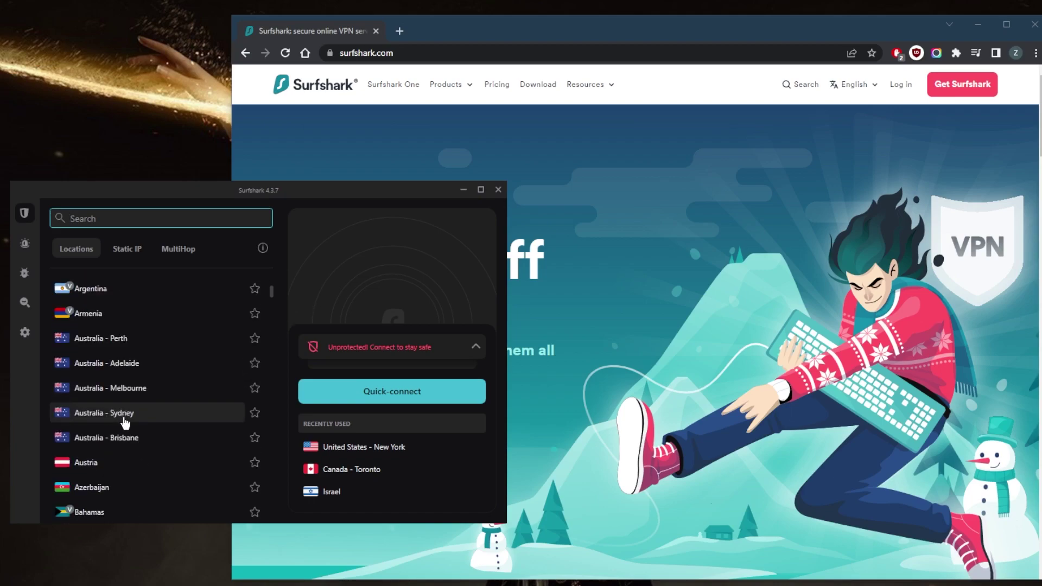
scroll(124, 419, up, 3)
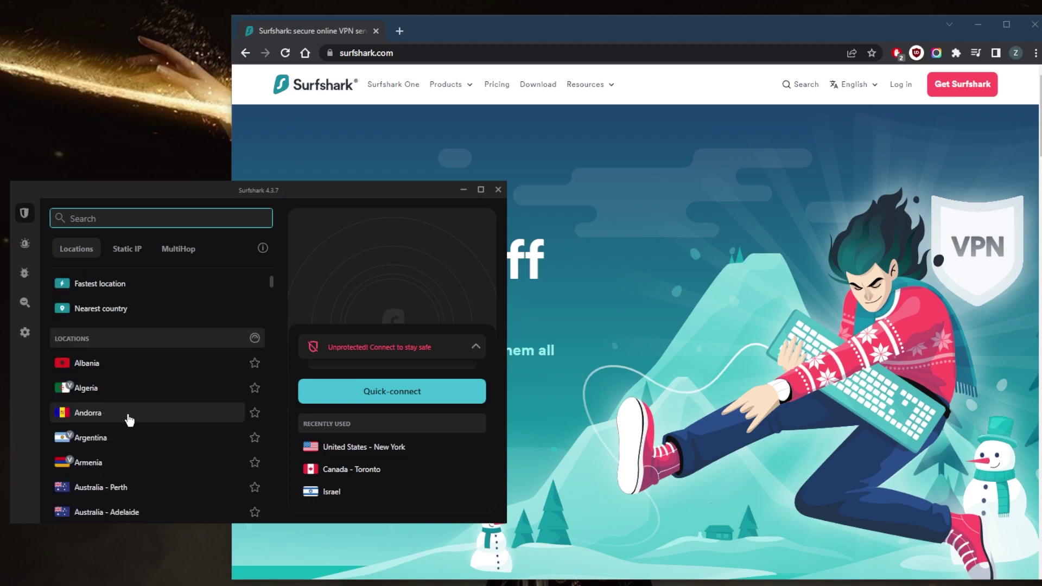
scroll(205, 410, down, 8)
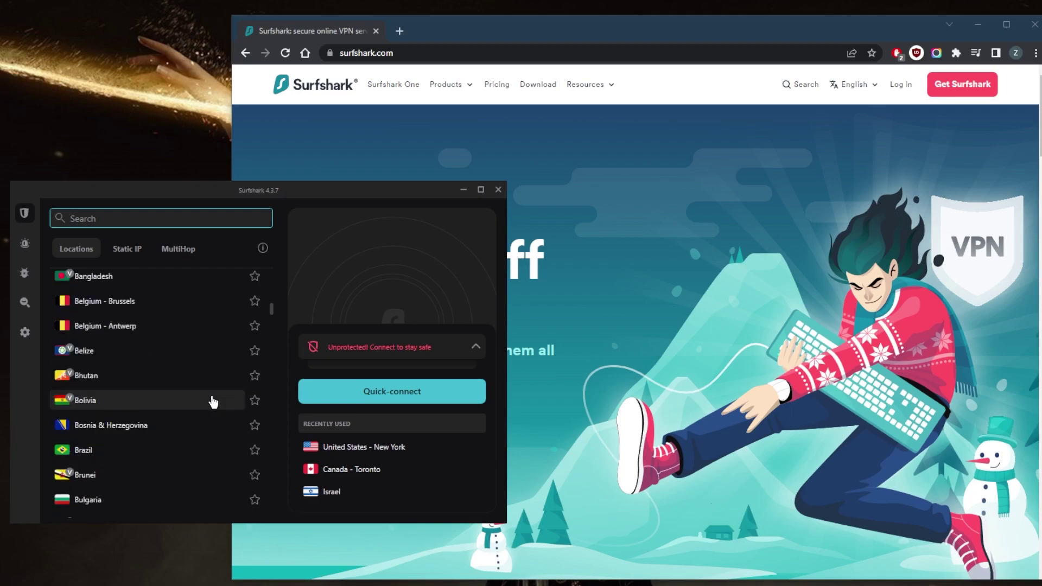
scroll(212, 401, up, 3)
drag(274, 302, 273, 470)
scroll(263, 482, down, 10)
scroll(146, 462, up, 6)
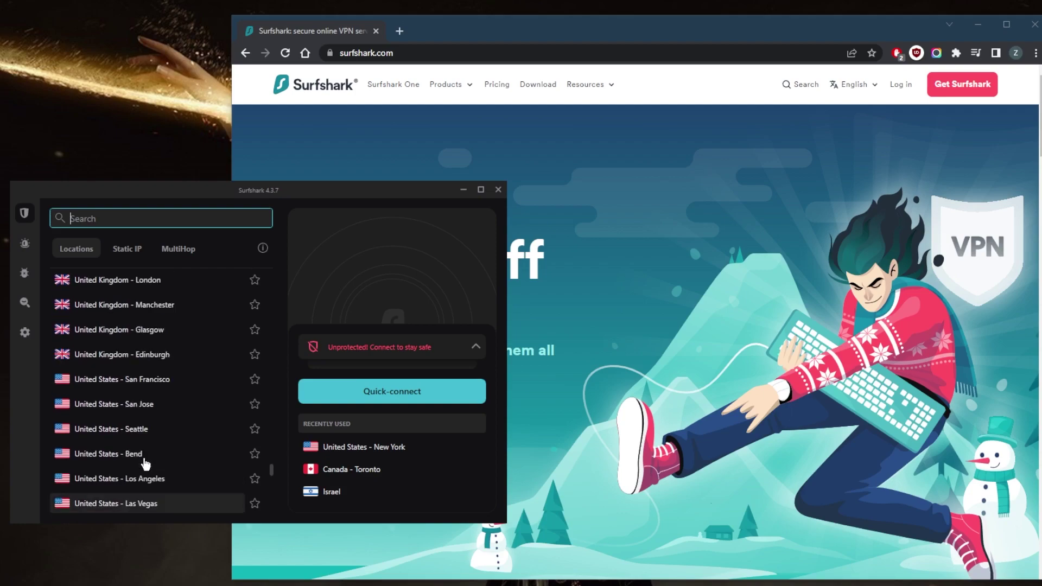
scroll(145, 462, down, 2)
scroll(166, 461, up, 1)
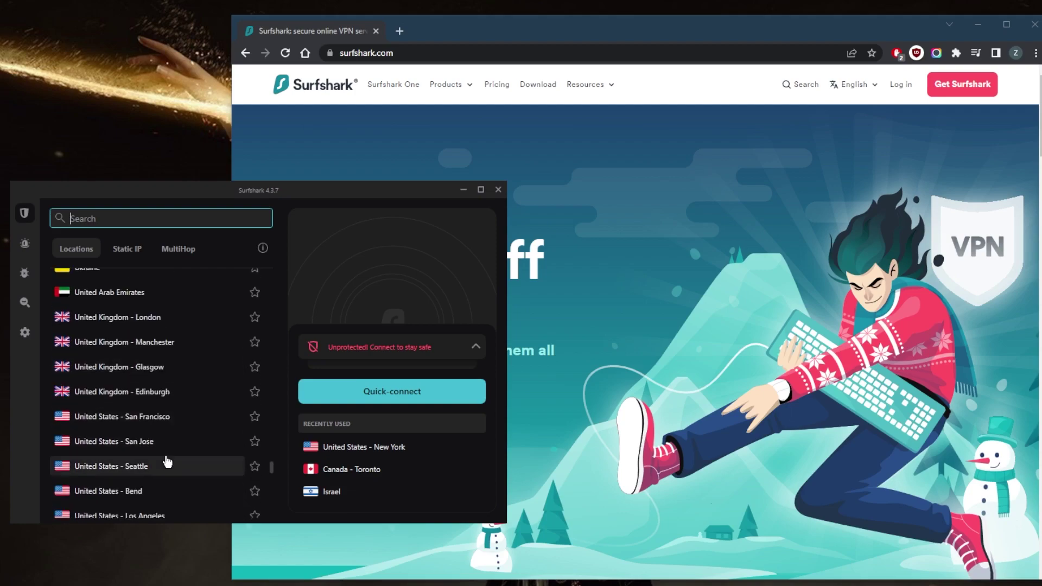
scroll(166, 379, down, 1)
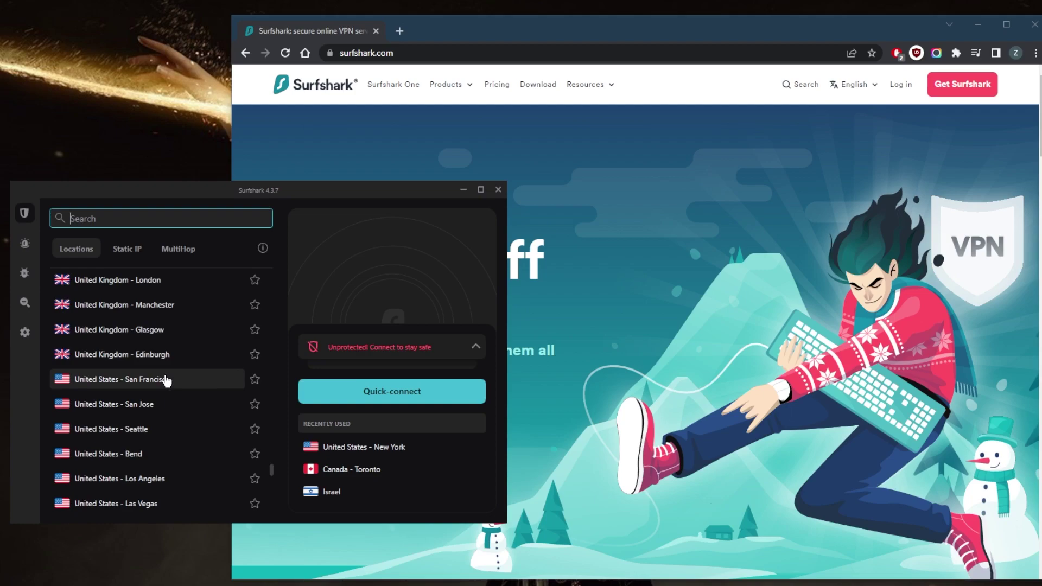
scroll(165, 380, up, 1)
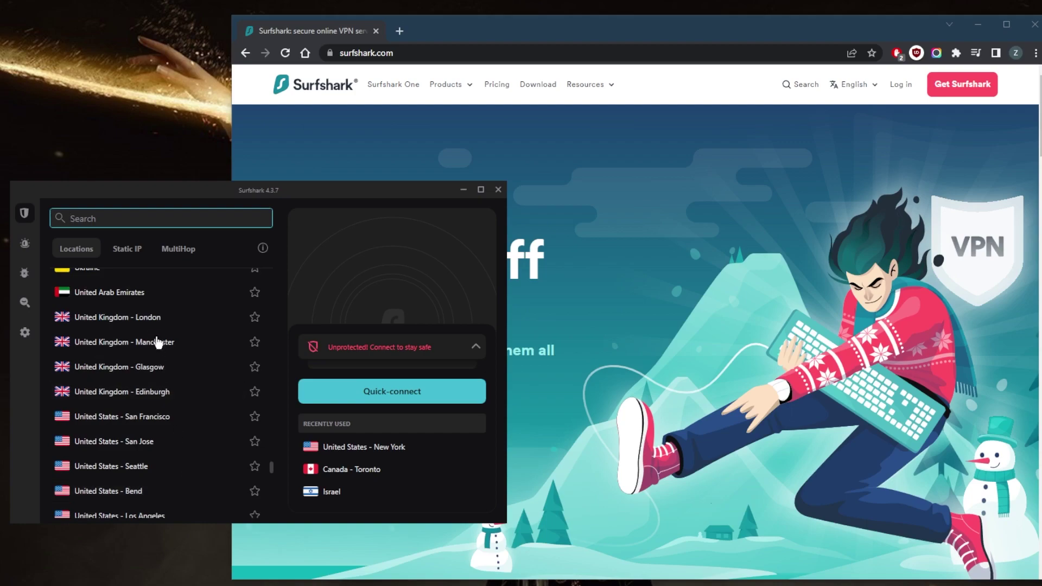
Connect to the United Kingdom – London server.
click(147, 322)
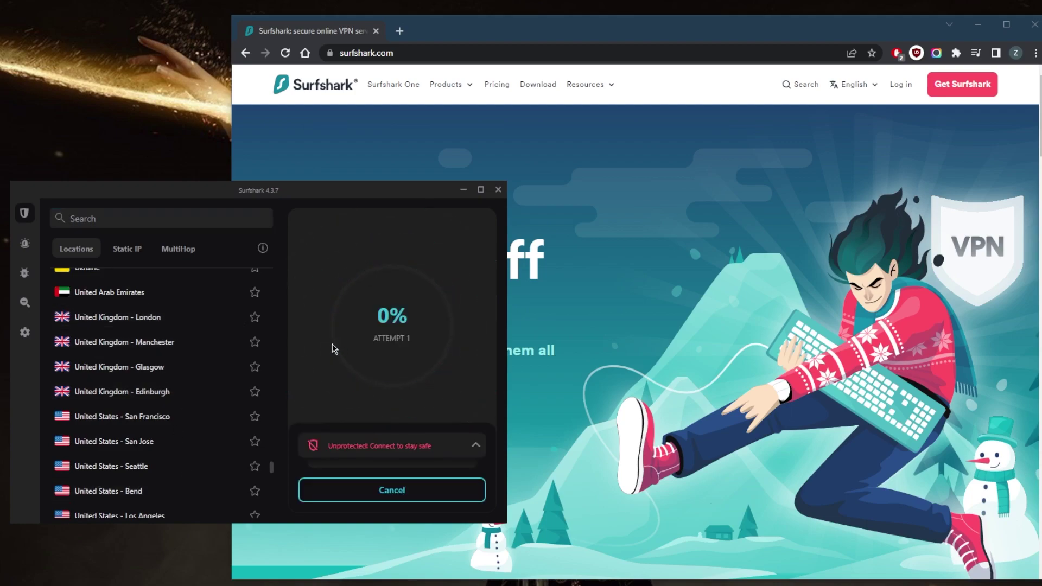